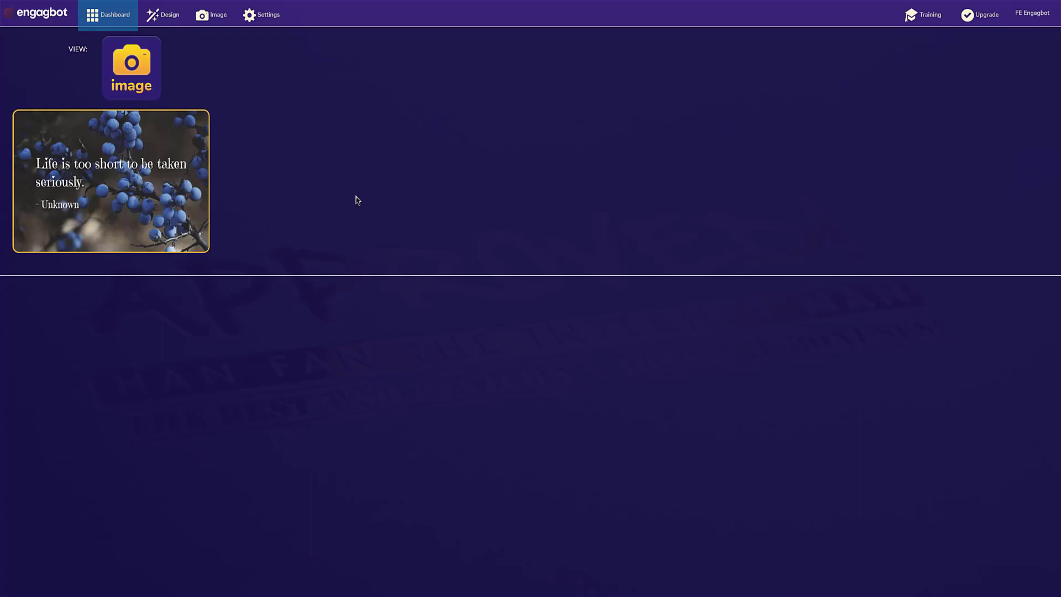
- Create an image campaign in the inspiring category, tagged life and living, generating 10 quotes
{"action": "left_click", "coordinate": [216, 15]}
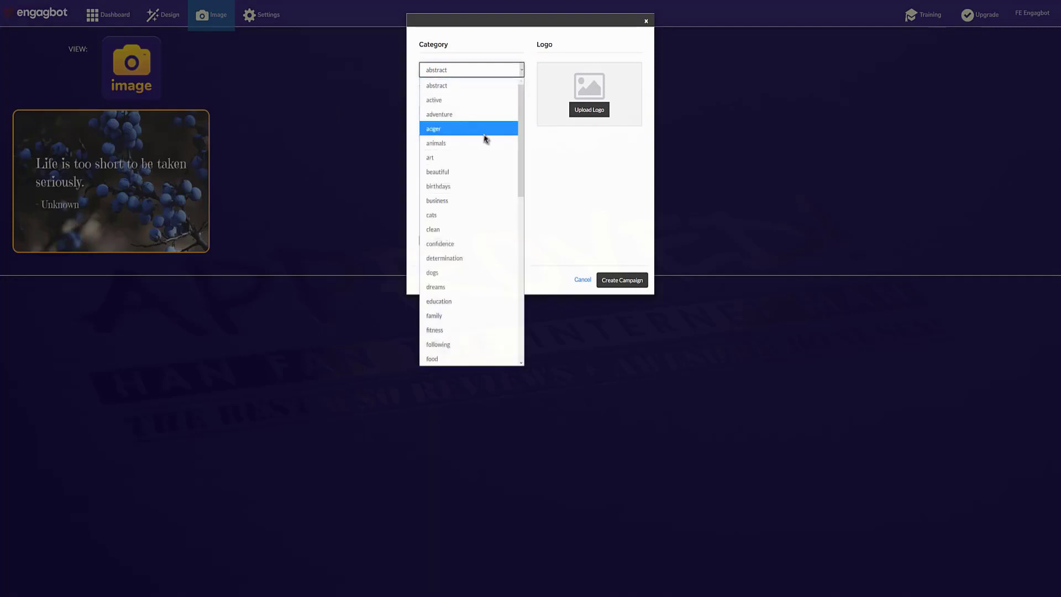
{"action": "left_click_drag", "start_coordinate": [521, 118], "coordinate": [523, 232]}
{"action": "left_click", "coordinate": [478, 189]}
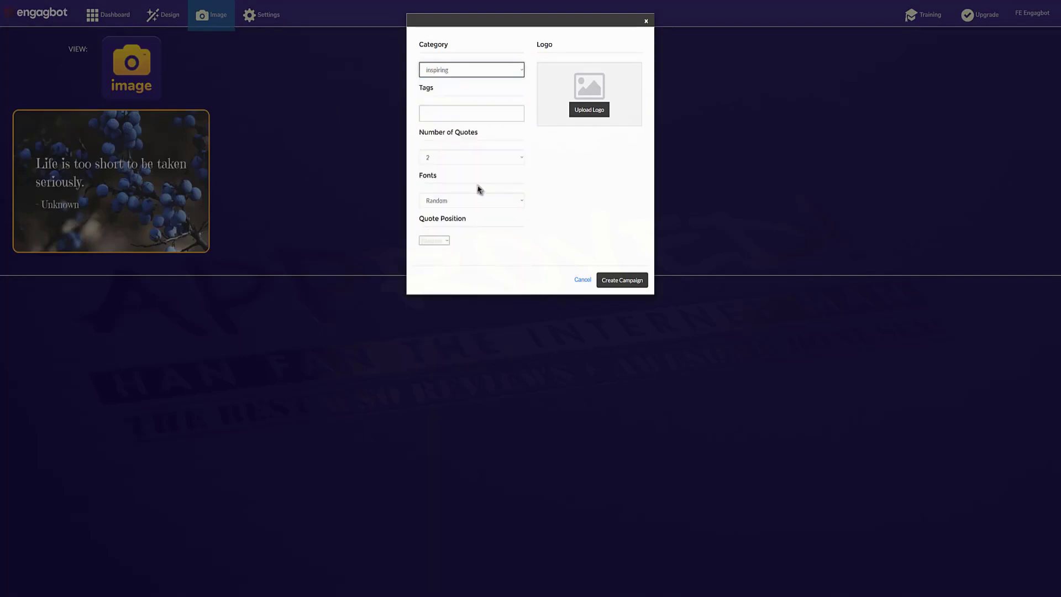
{"action": "left_click", "coordinate": [466, 113]}
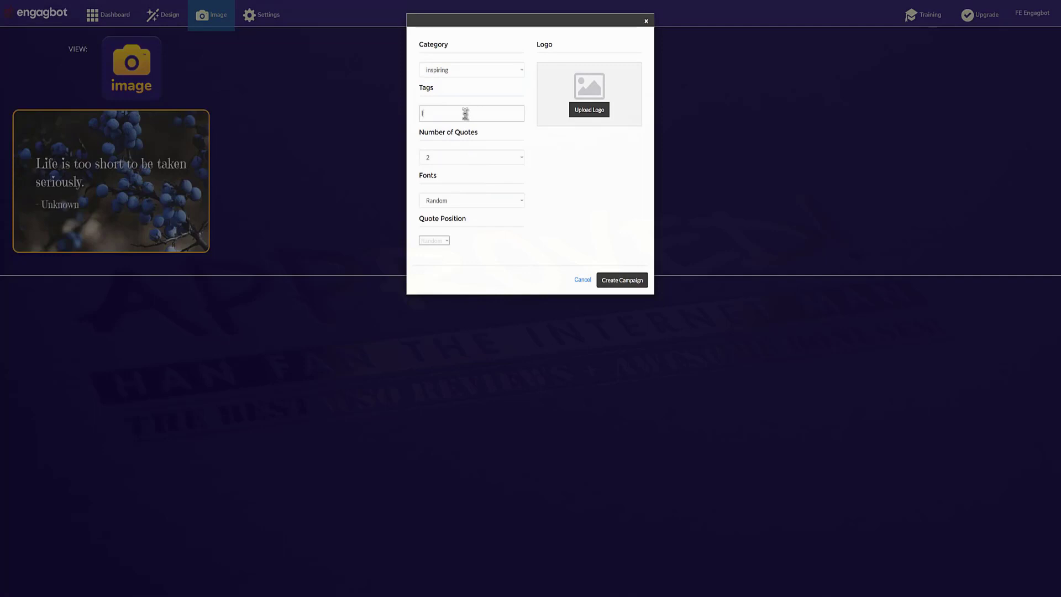
{"action": "type", "text": "life"}
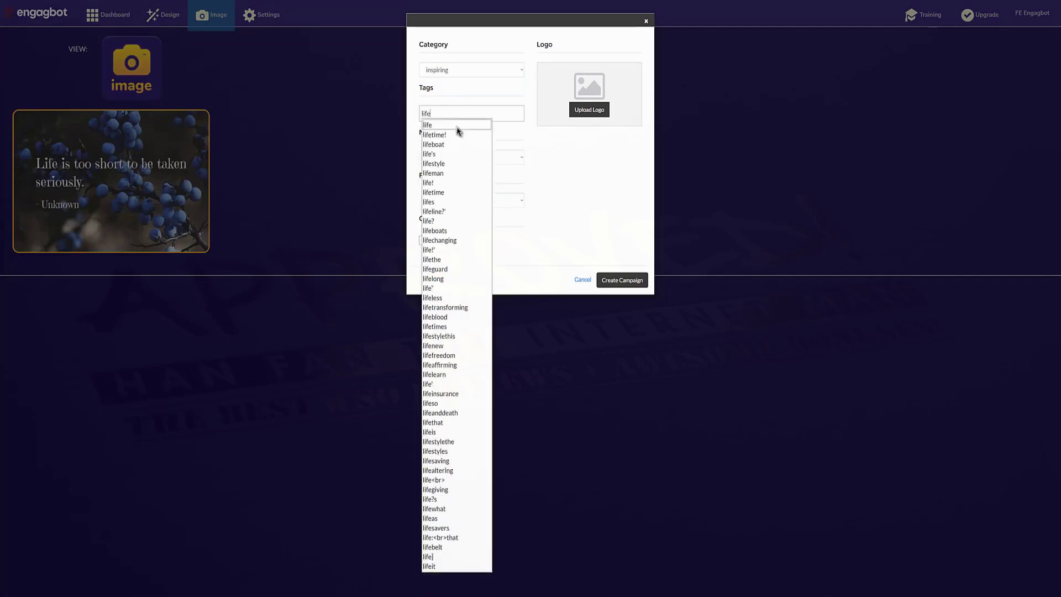
{"action": "left_click", "coordinate": [457, 127]}
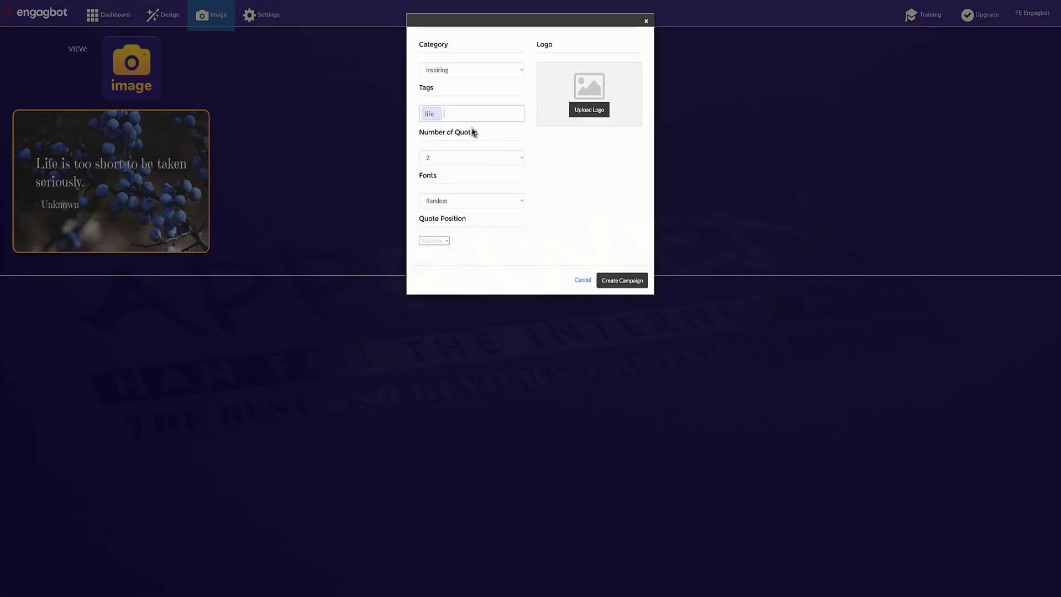
{"action": "type", "text": "li"}
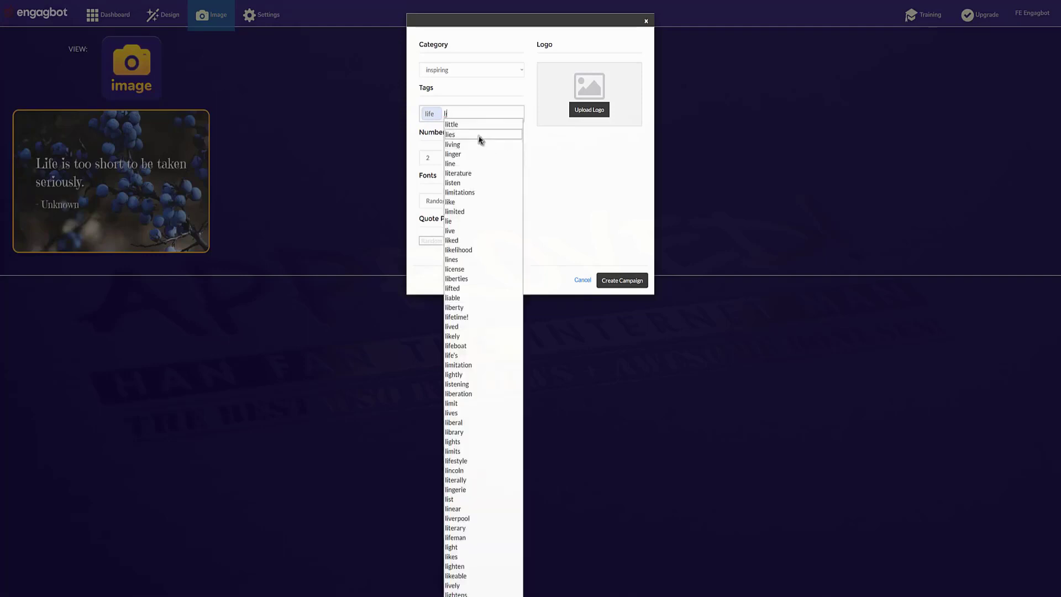
{"action": "left_click", "coordinate": [475, 147]}
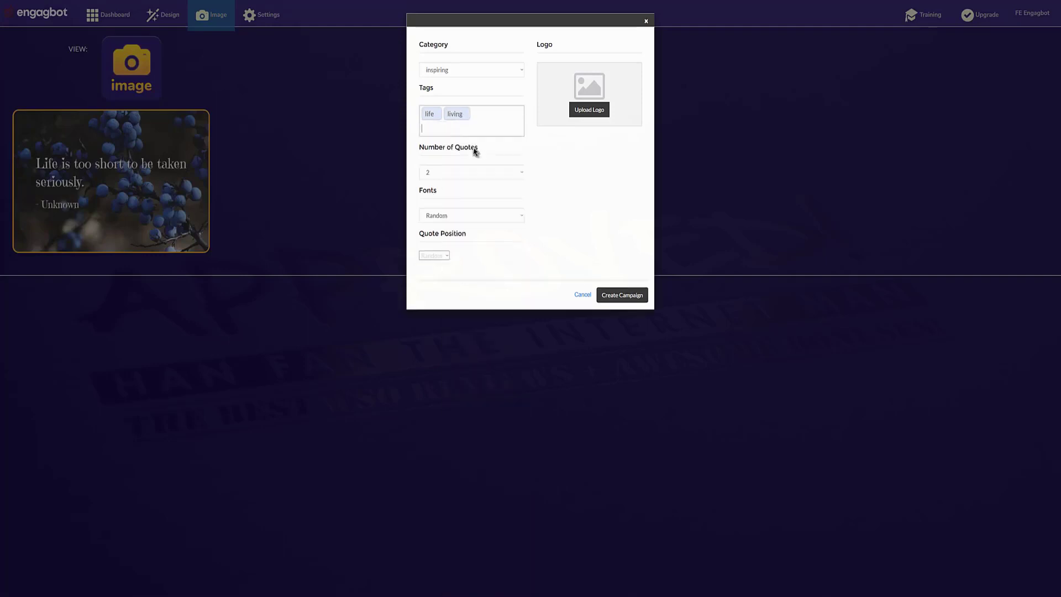
{"action": "left_click", "coordinate": [497, 173]}
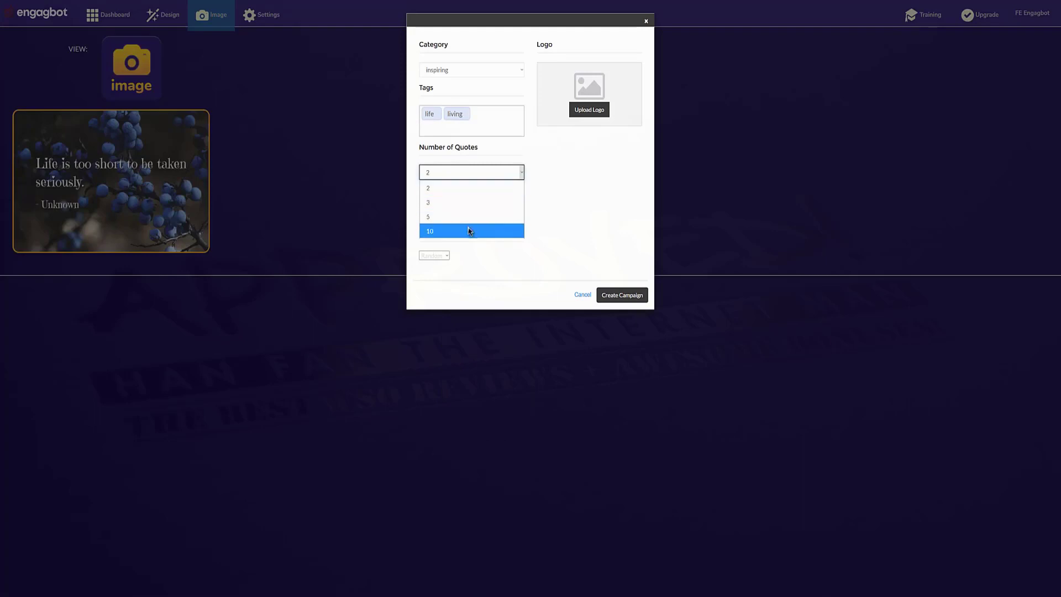
{"action": "left_click", "coordinate": [469, 230]}
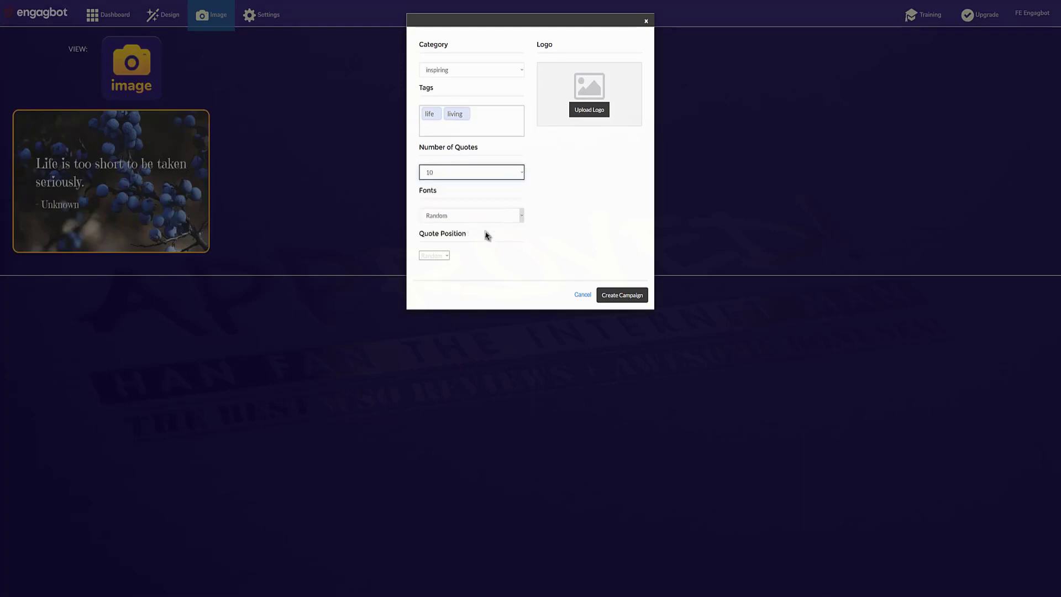
{"action": "left_click", "coordinate": [628, 299]}
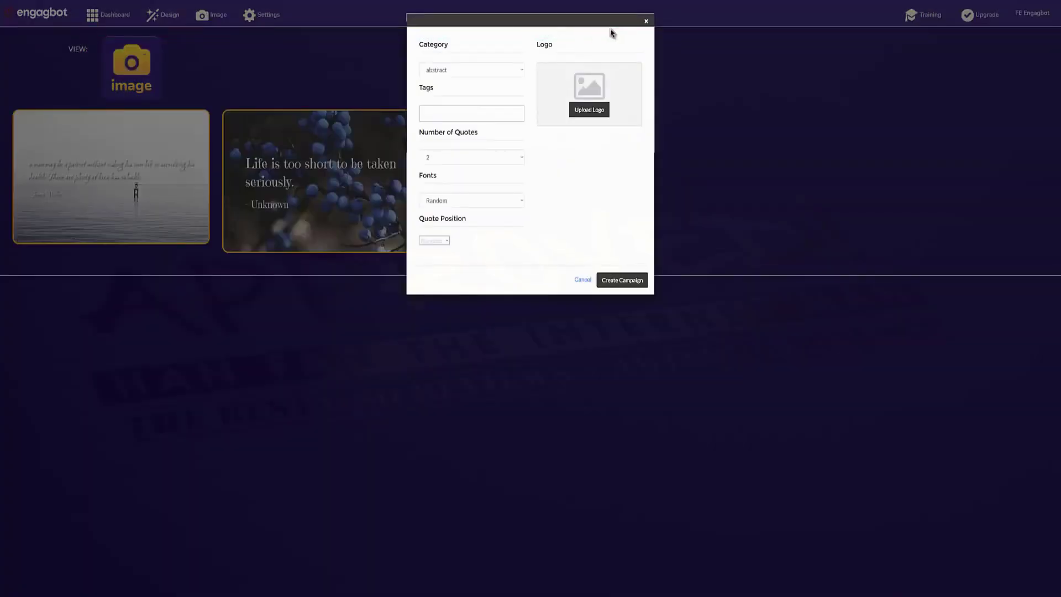
- Close the campaign form and wait on the Dashboard while the quote images generate
{"action": "left_click", "coordinate": [647, 23]}
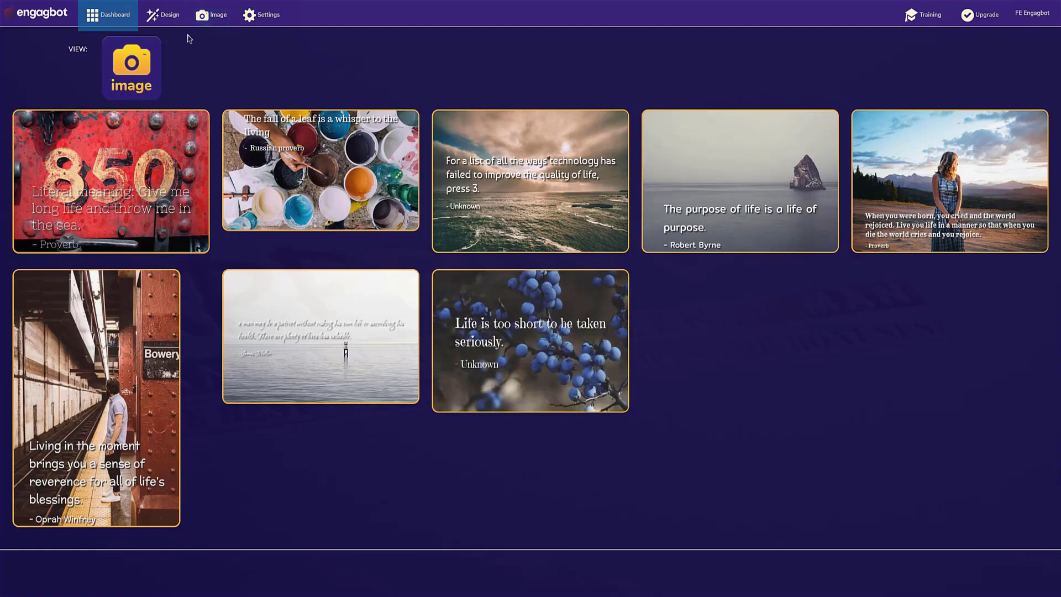
- Start a design on the sunglasses-on-sand photo and move the added quote text up into the sky
{"action": "left_click", "coordinate": [169, 21]}
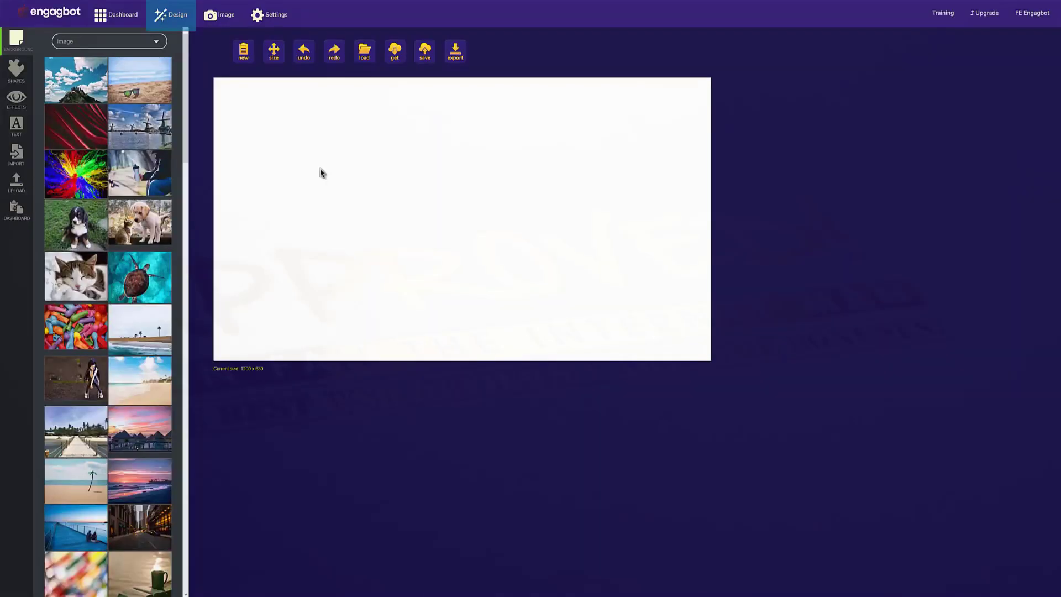
{"action": "left_click", "coordinate": [138, 85]}
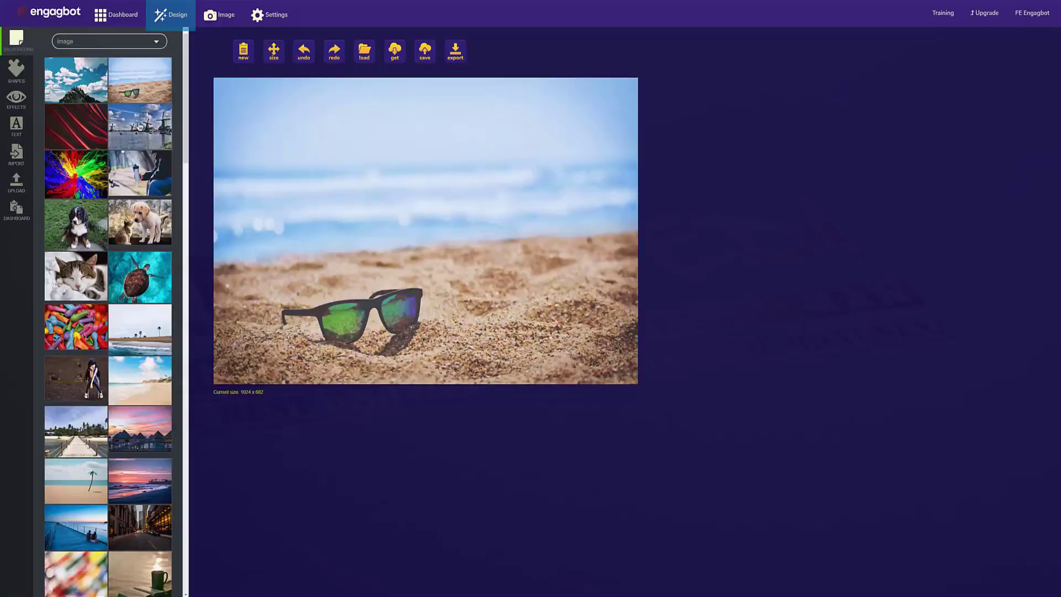
{"action": "left_click", "coordinate": [16, 125]}
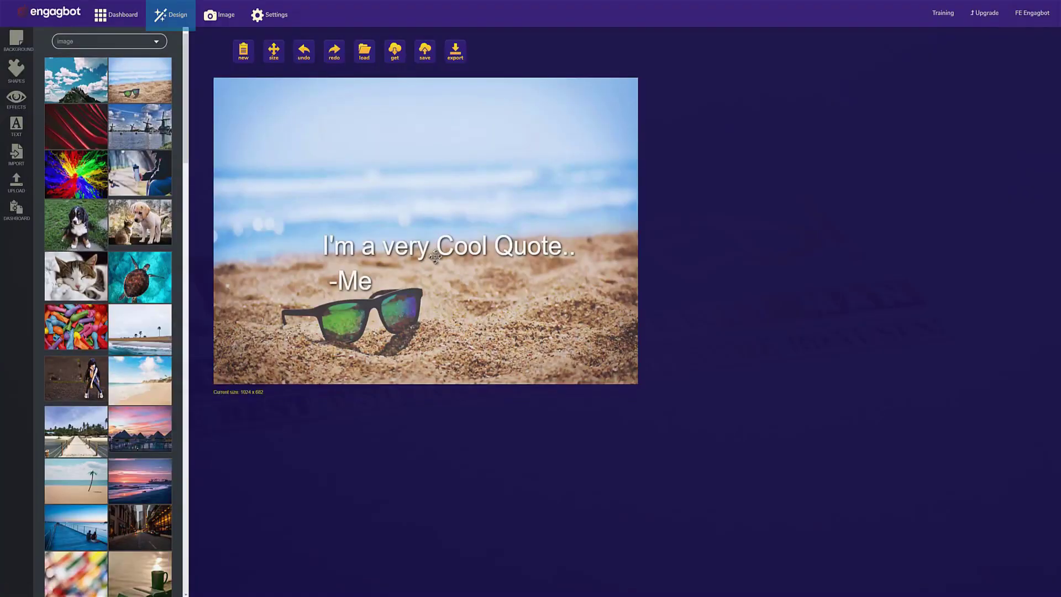
{"action": "left_click_drag", "start_coordinate": [431, 251], "coordinate": [400, 170]}
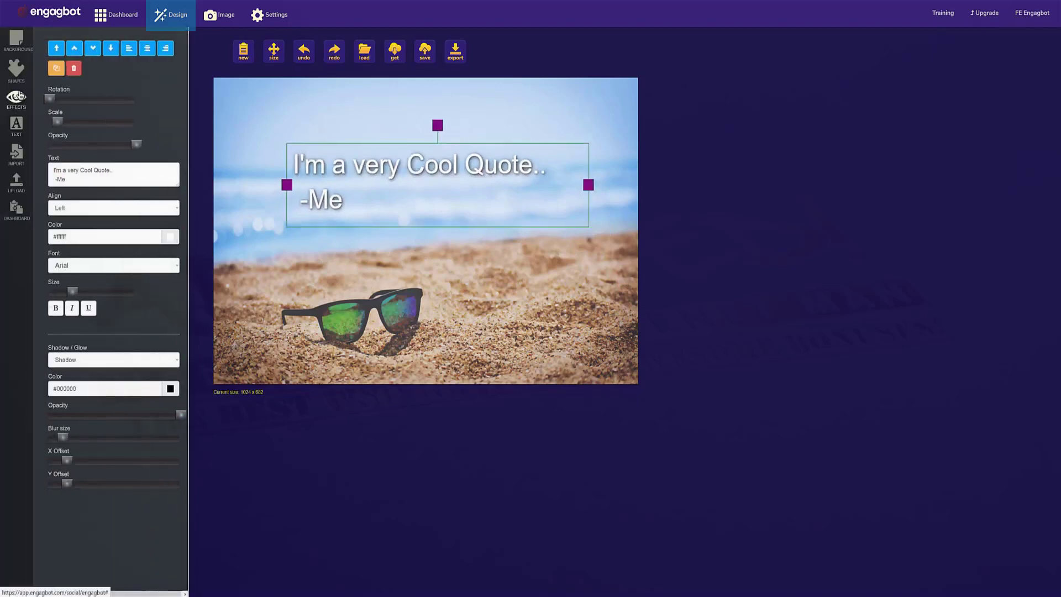
- Scroll down through the Shapes gallery to look for a frame shape
{"action": "left_click", "coordinate": [16, 70]}
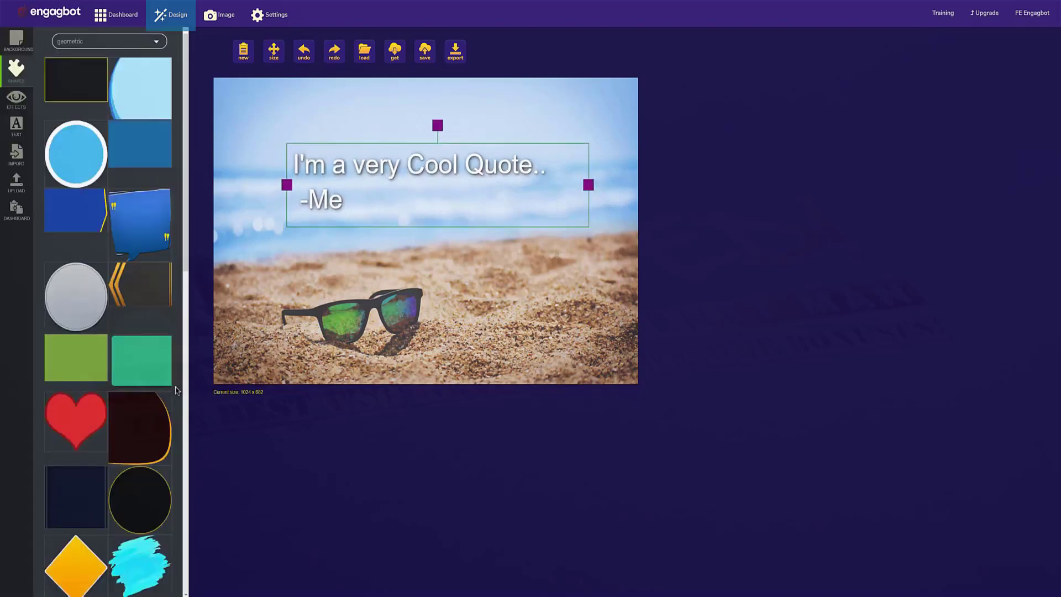
{"action": "scroll", "coordinate": [114, 440], "scroll_direction": "down", "scroll_amount": 3}
{"action": "scroll", "coordinate": [136, 475], "scroll_direction": "down", "scroll_amount": 2}
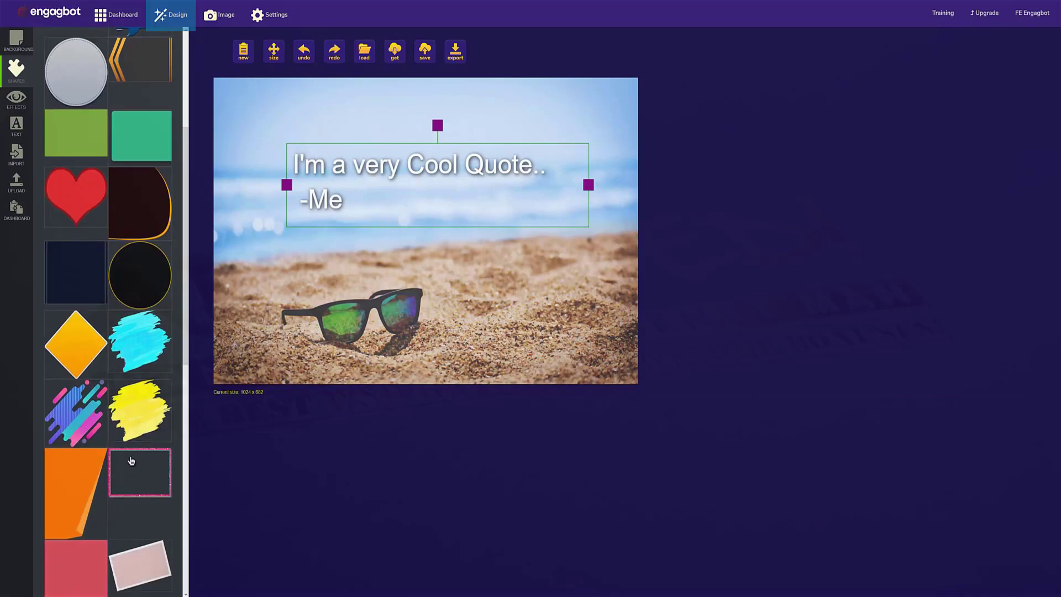
{"action": "scroll", "coordinate": [150, 495], "scroll_direction": "down", "scroll_amount": 3}
- Add the dark pink-bordered rectangle, shrink it into the top-left, and fit the quote text in front of it
{"action": "left_click", "coordinate": [159, 503]}
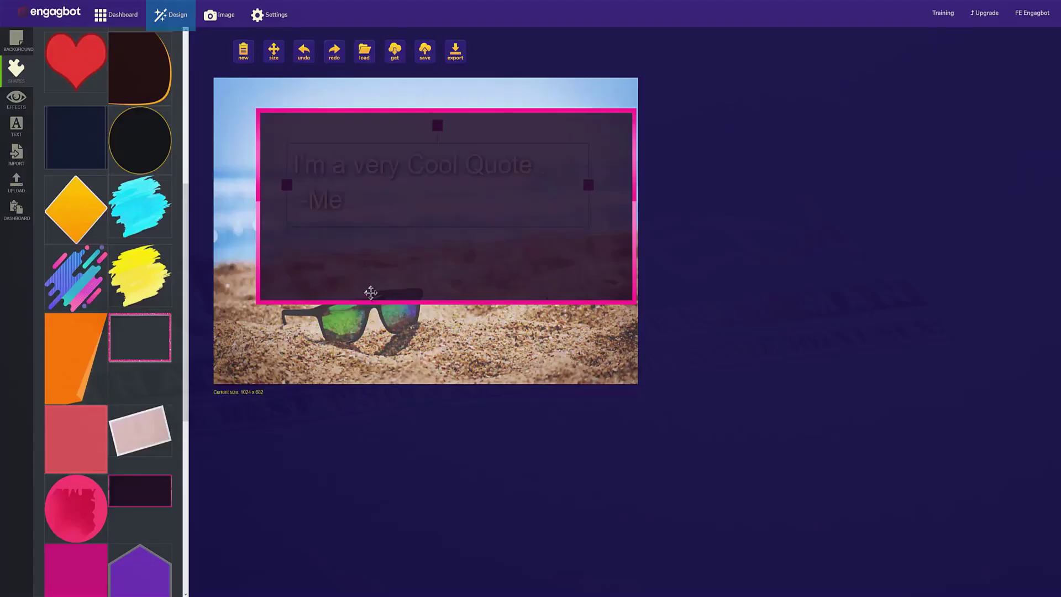
{"action": "left_click", "coordinate": [481, 225]}
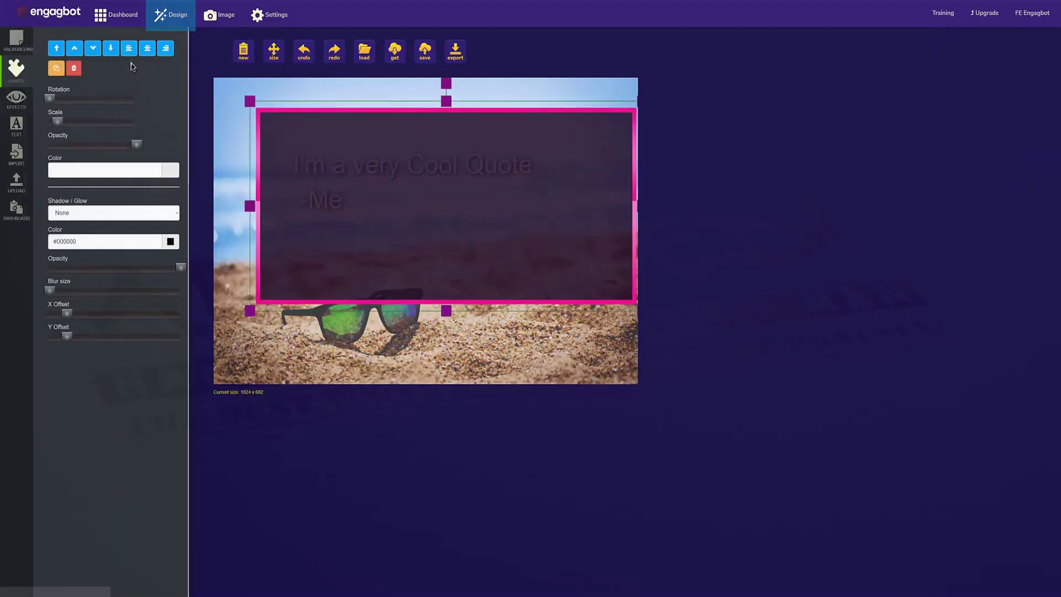
{"action": "left_click", "coordinate": [92, 48]}
{"action": "left_click_drag", "start_coordinate": [480, 232], "coordinate": [457, 215]}
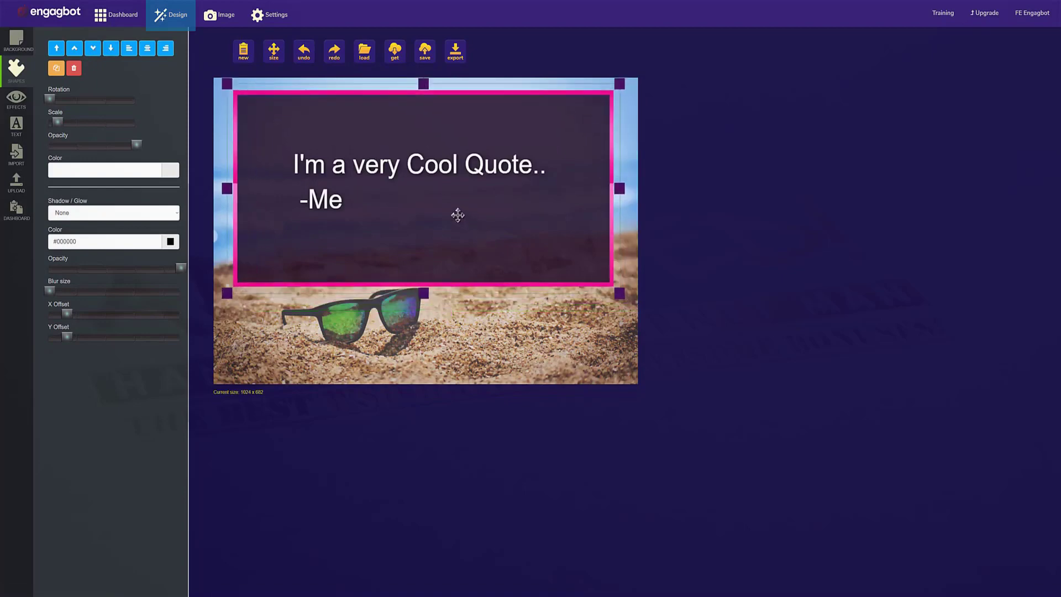
{"action": "left_click_drag", "start_coordinate": [619, 292], "coordinate": [540, 221]}
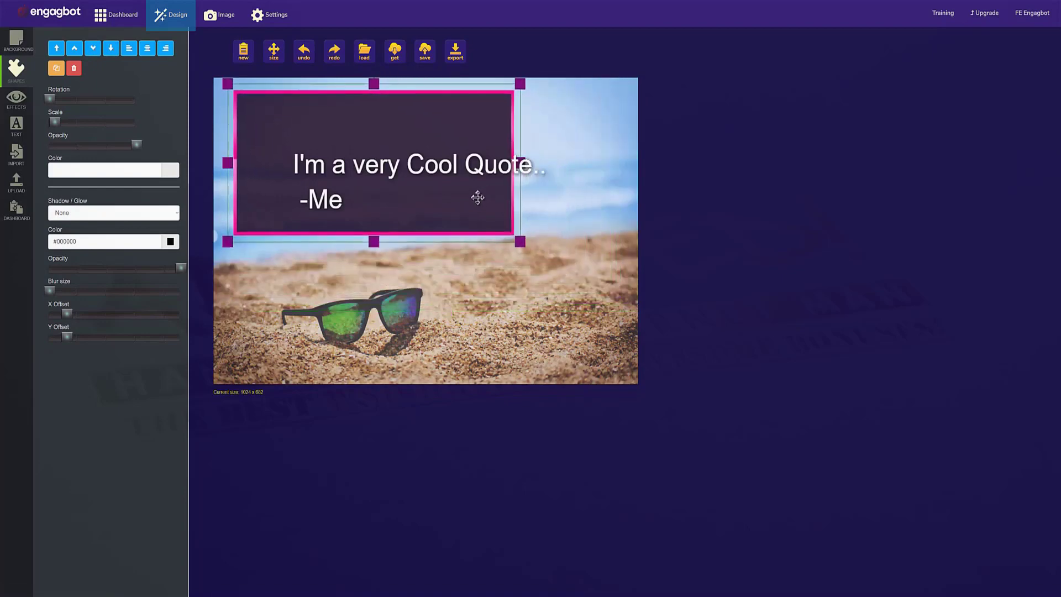
{"action": "left_click_drag", "start_coordinate": [479, 196], "coordinate": [430, 183]}
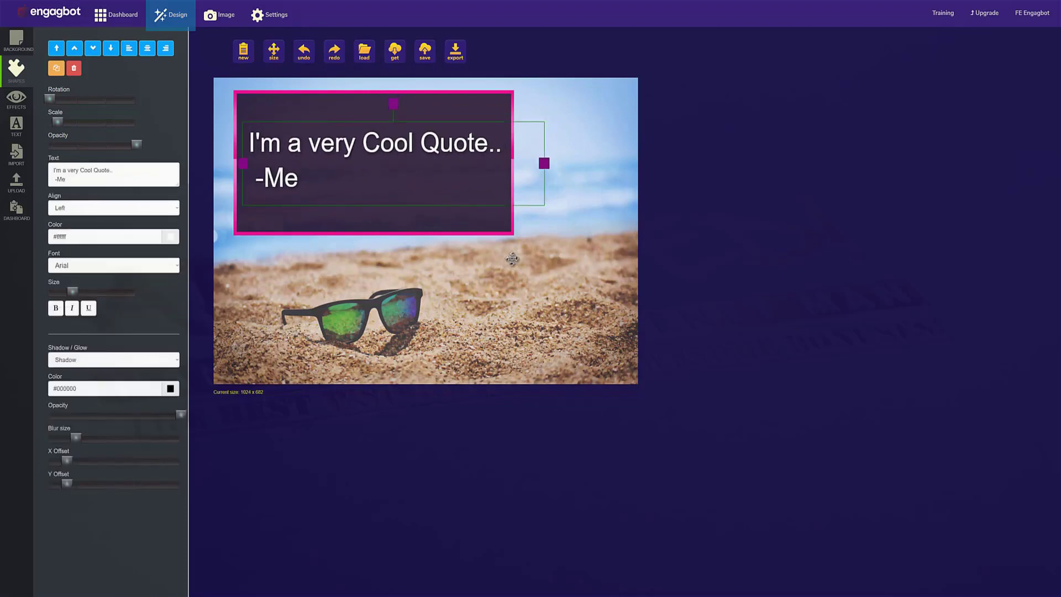
{"action": "left_click", "coordinate": [532, 270]}
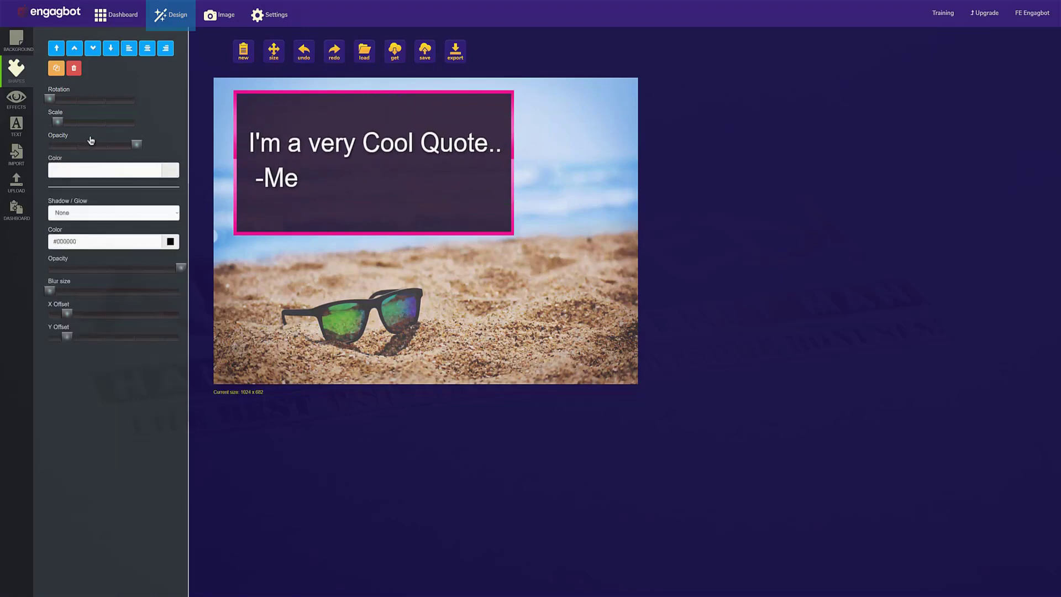
{"action": "left_click", "coordinate": [378, 149]}
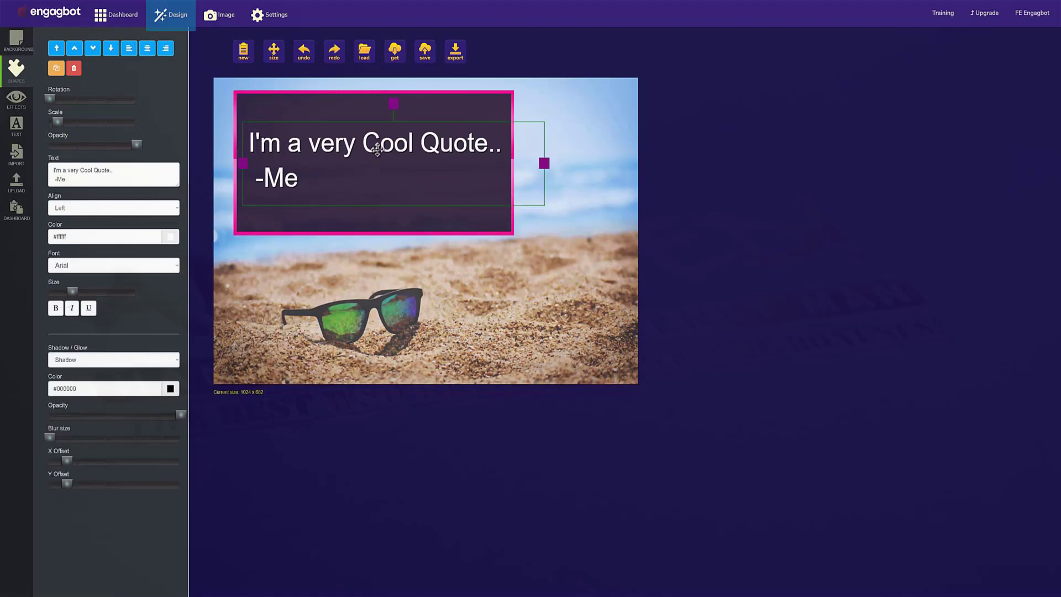
{"action": "left_click", "coordinate": [261, 103]}
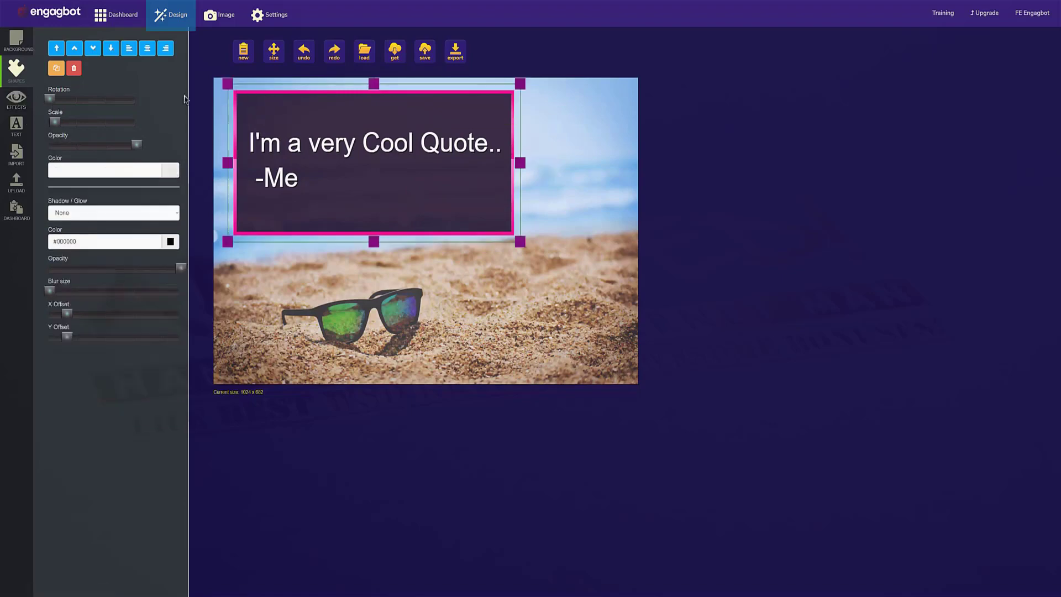
{"action": "left_click", "coordinate": [16, 100]}
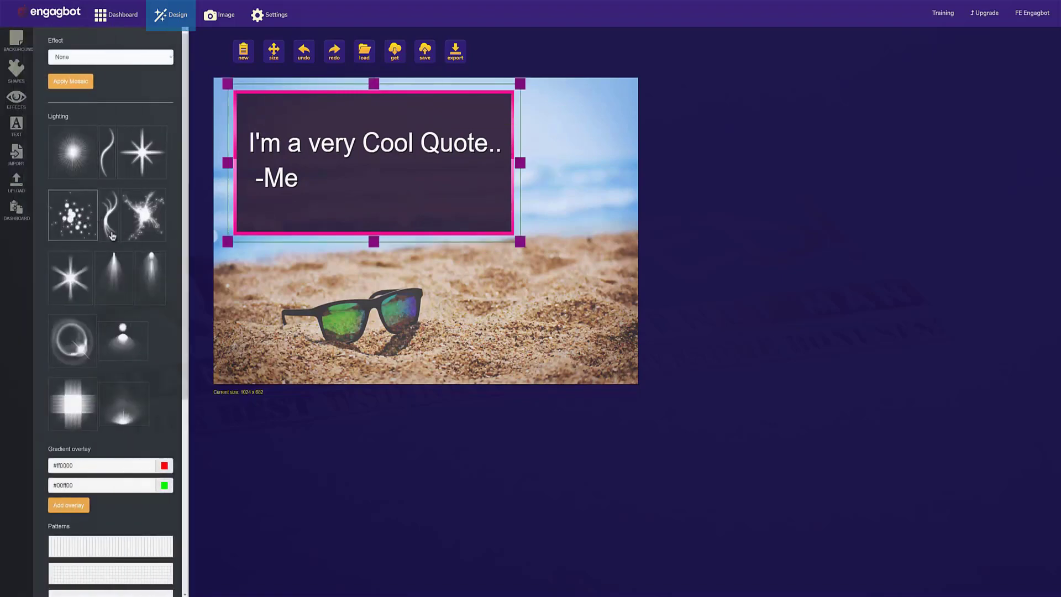
{"action": "scroll", "coordinate": [133, 277], "scroll_direction": "down", "scroll_amount": 5}
{"action": "scroll", "coordinate": [133, 276], "scroll_direction": "up", "scroll_amount": 5}
{"action": "left_click", "coordinate": [287, 161]}
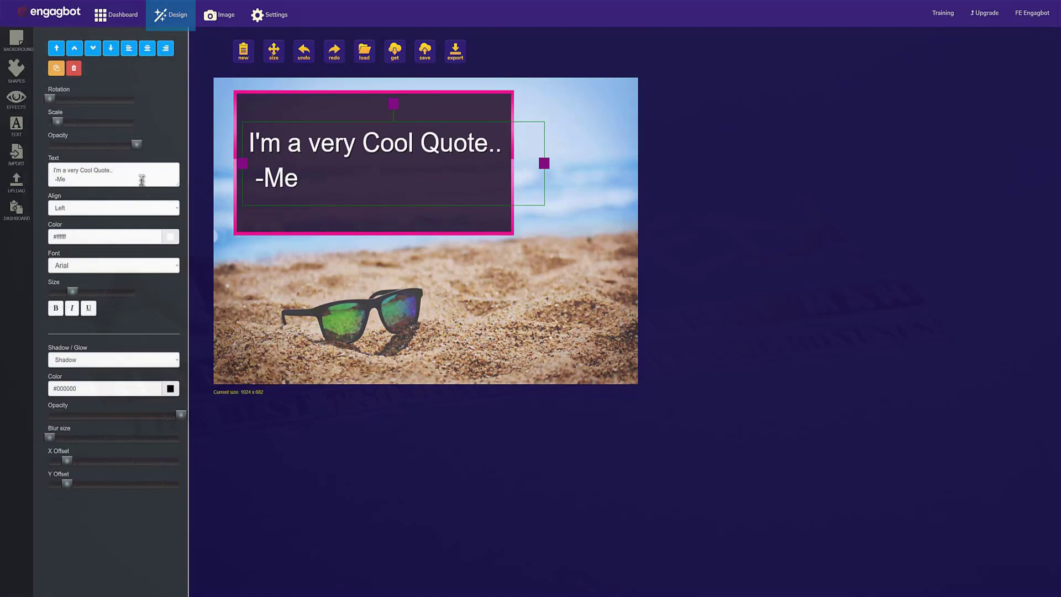
- Save the beach quote design to the Showcase so it appears as the first dashboard tile
{"action": "left_click", "coordinate": [16, 210]}
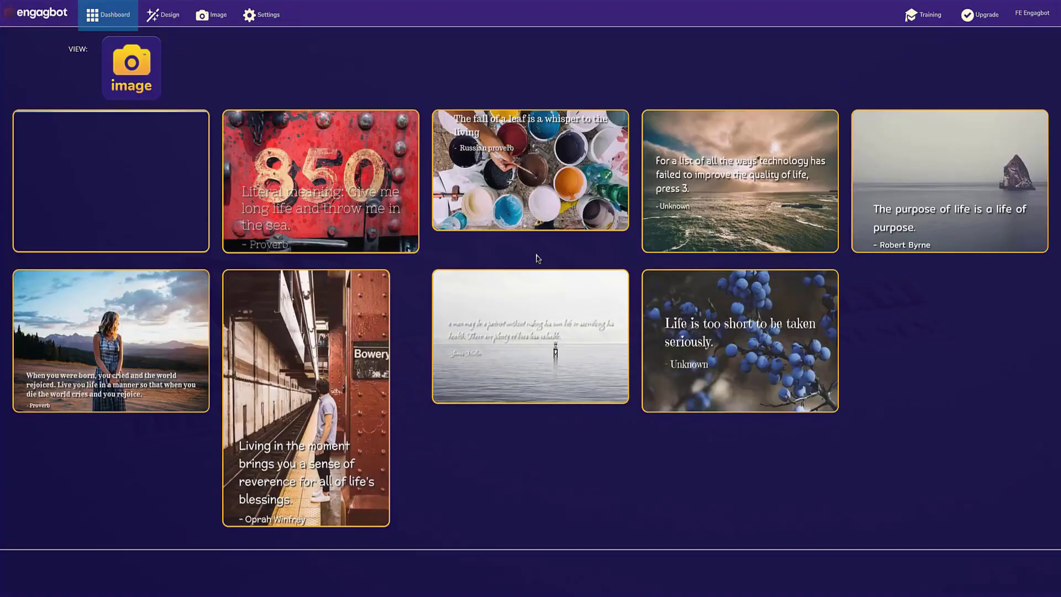
{"action": "mouse_move", "coordinate": [178, 215]}
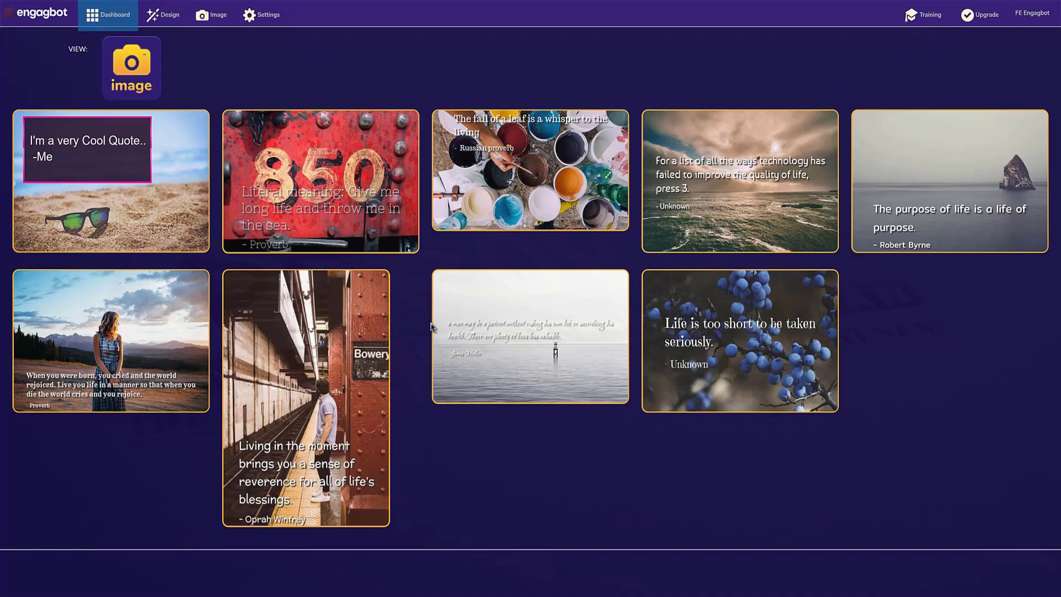
{"action": "mouse_move", "coordinate": [141, 338]}
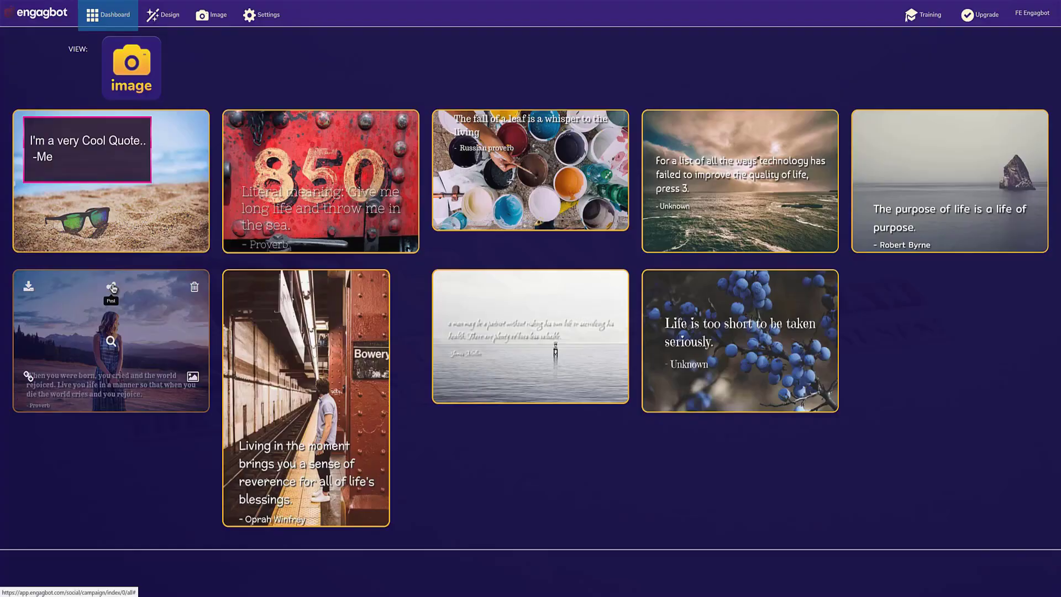
- Open the Post form for the mountain proverb image and write the message 'this is my message'
{"action": "left_click", "coordinate": [111, 287]}
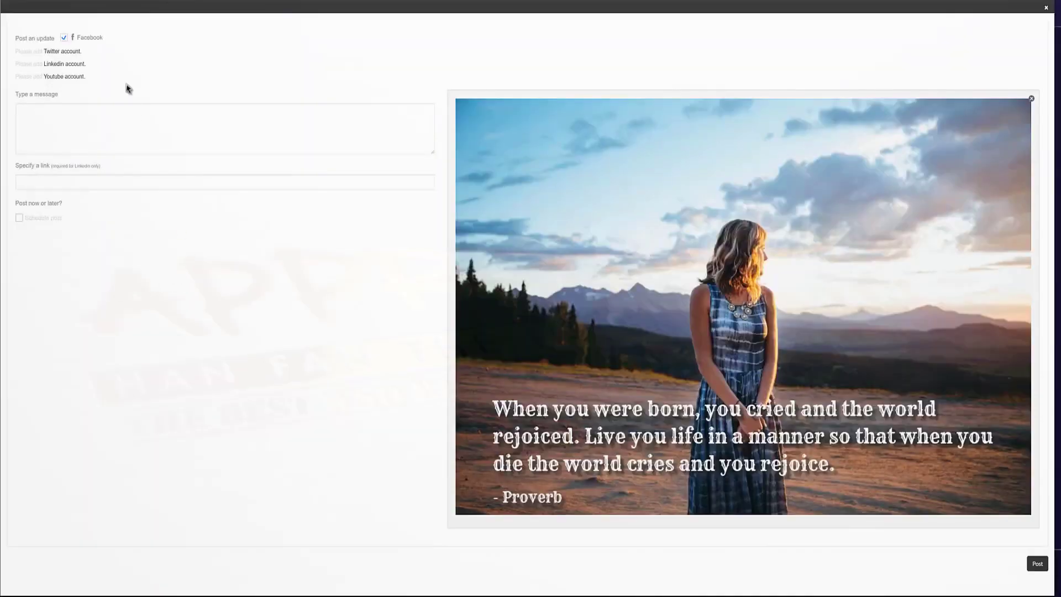
{"action": "left_click", "coordinate": [75, 128]}
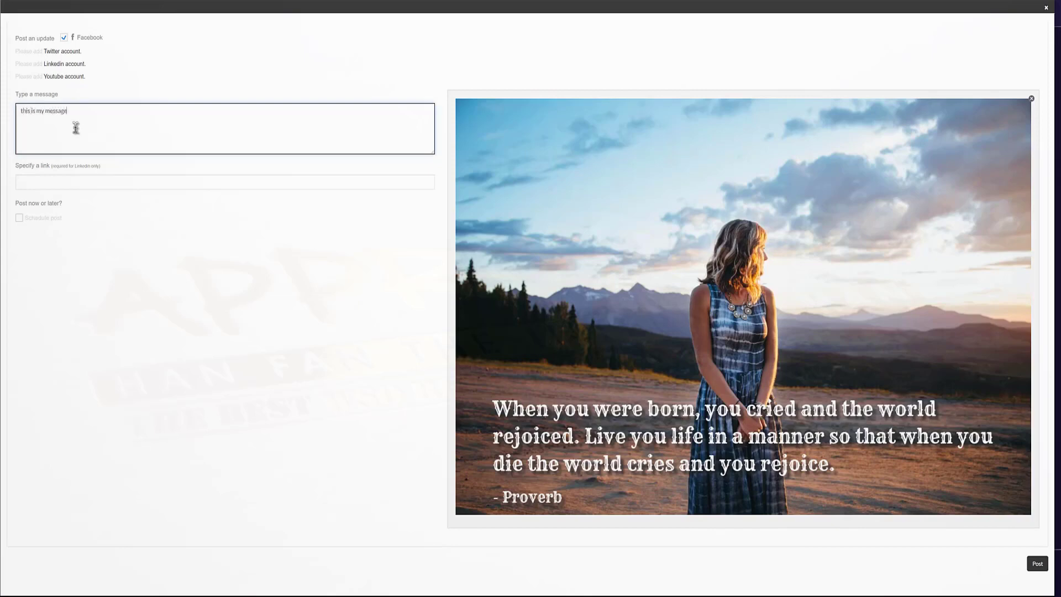
{"action": "type", "text": "this is my message"}
{"action": "left_click", "coordinate": [92, 182]}
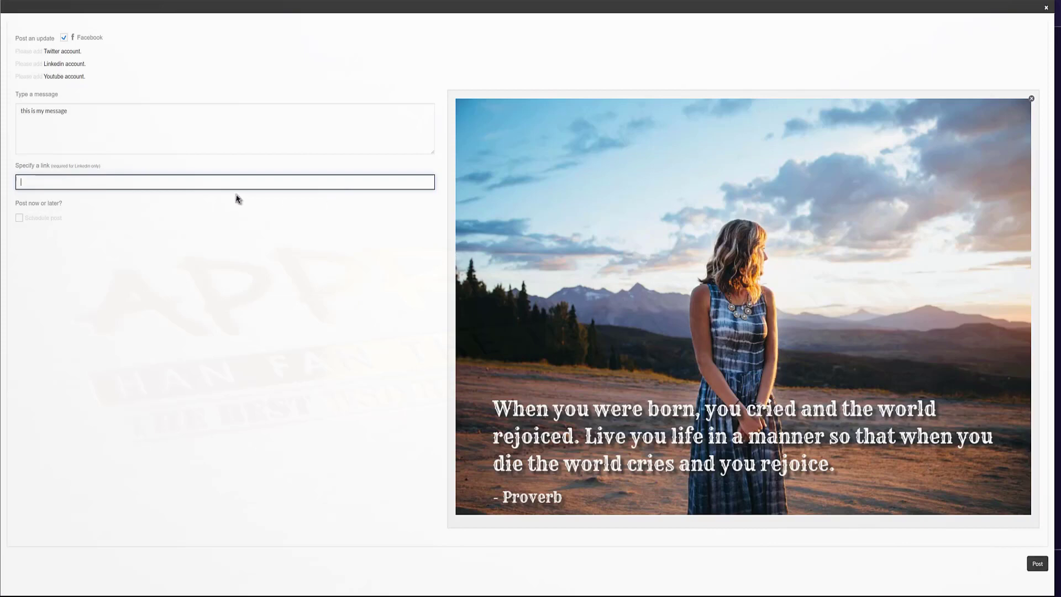
- Close the Post dialog without posting, returning to the nine-image gallery
{"action": "left_click", "coordinate": [1047, 9]}
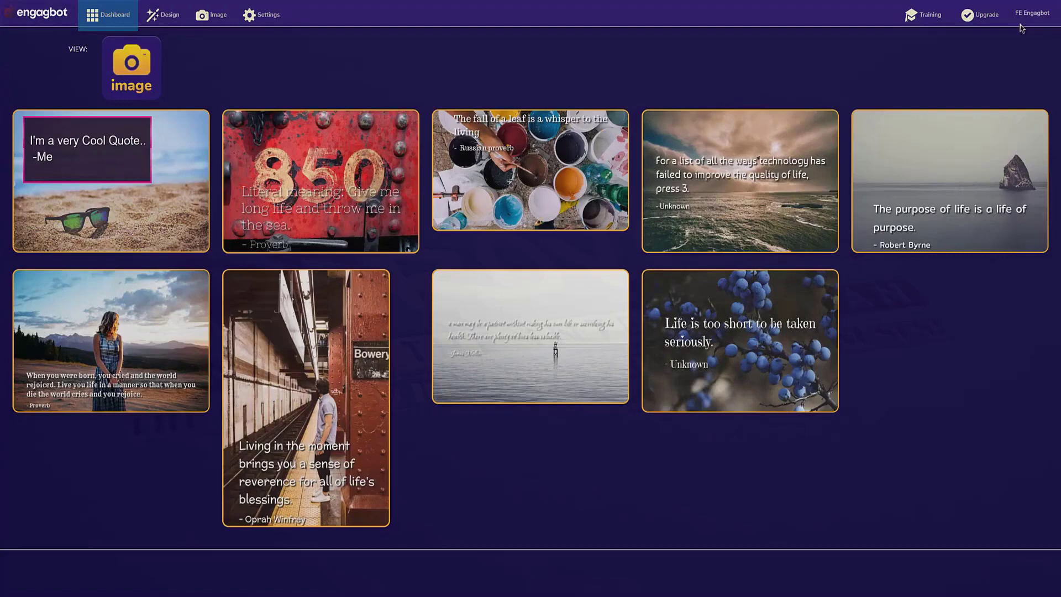